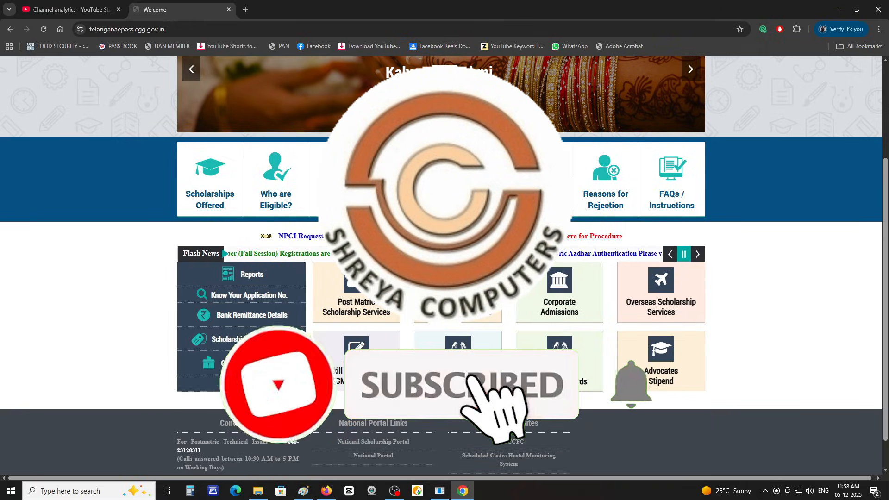
# Step: Search Google for 'TSEPASS' in a new tab using the TSEPASS suggestion
pyautogui.click(461, 302)
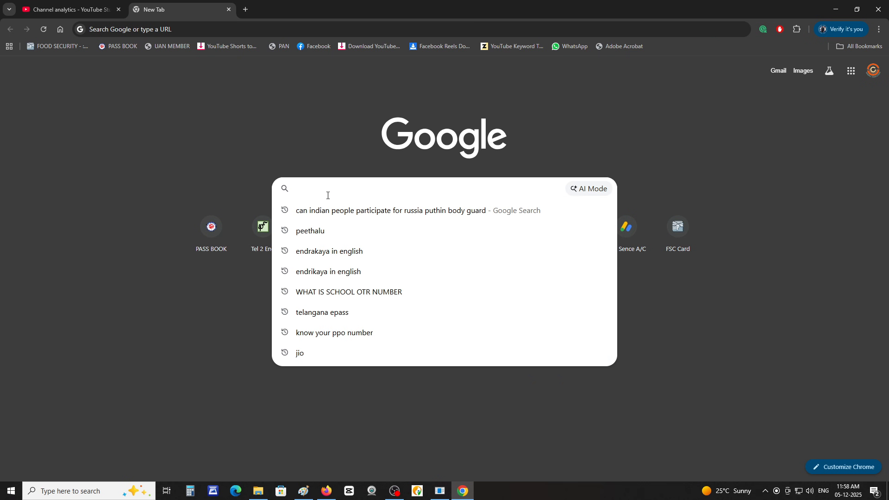
pyautogui.write('TSEPASS')
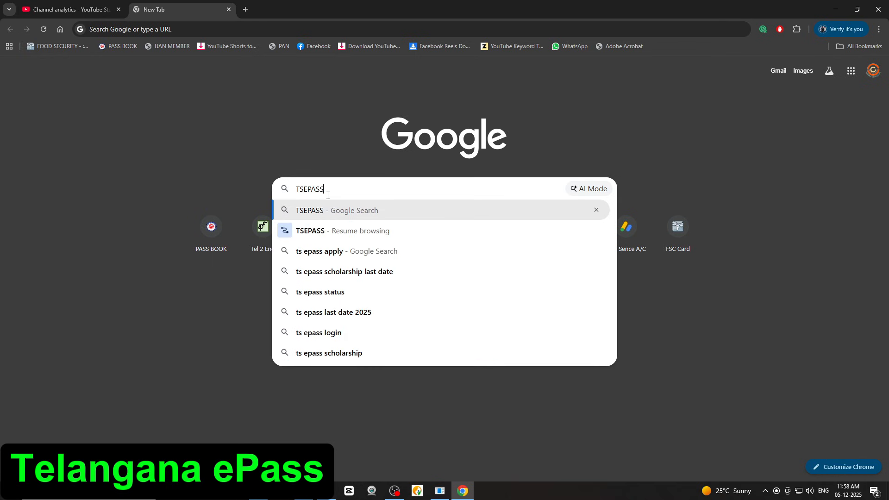
pyautogui.click(323, 215)
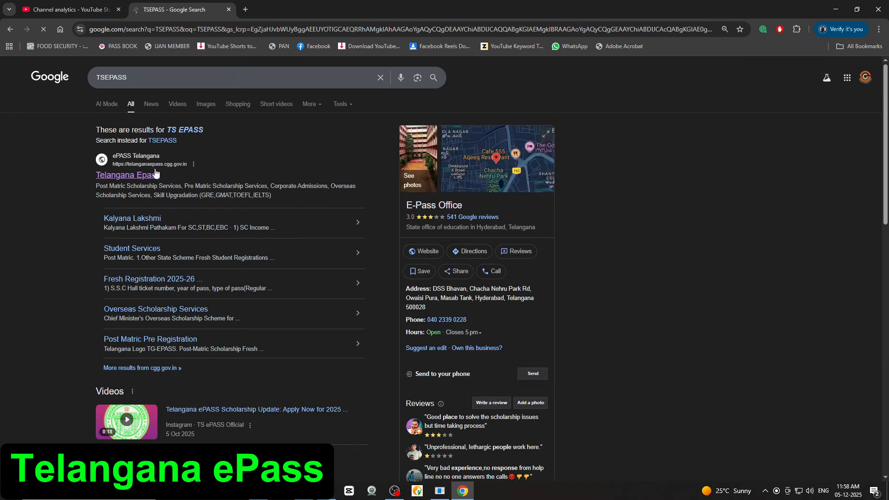
# Step: Open the official Telangana ePASS site and start the 2025-26 Pre Matric fresh registration
pyautogui.click(130, 176)
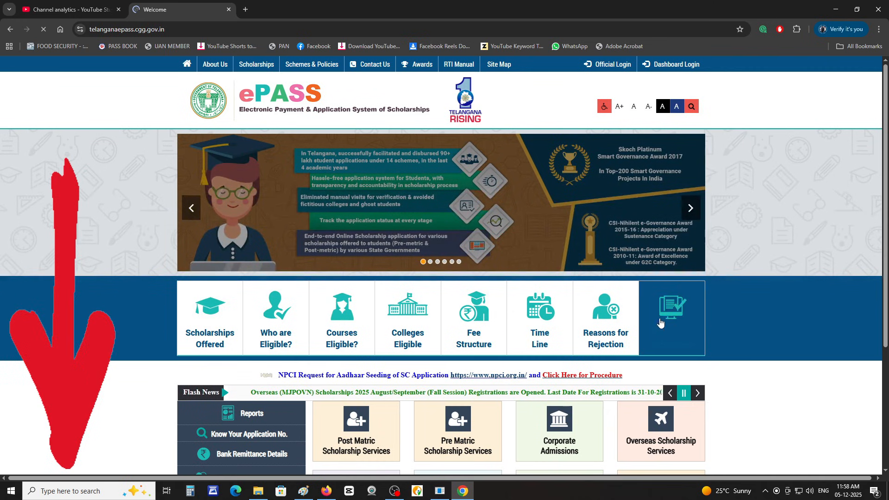
pyautogui.scroll(-3, 814, 362)
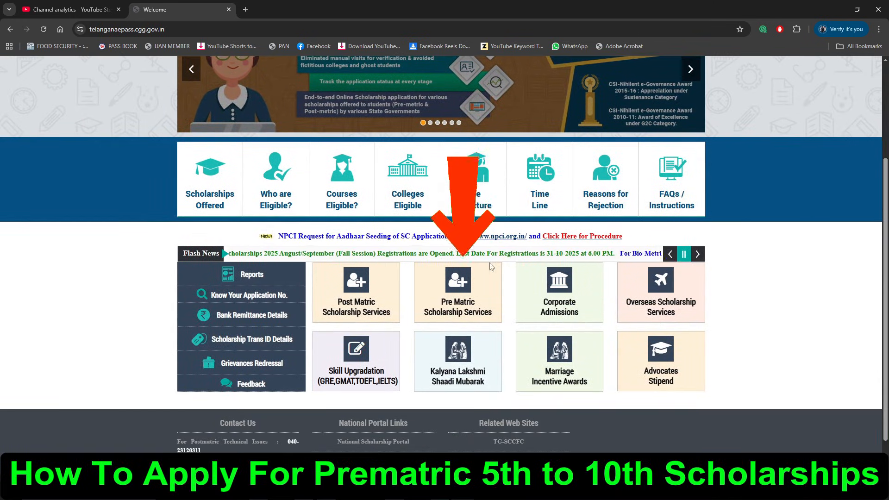
pyautogui.click(423, 270)
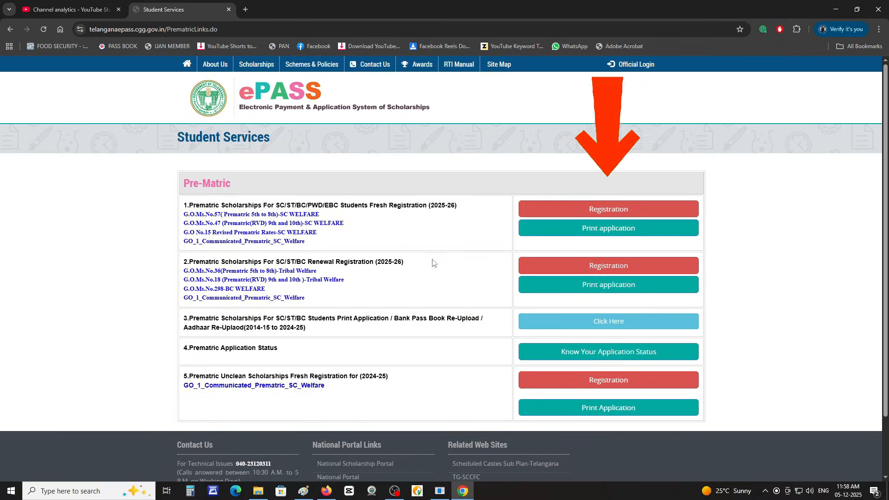
pyautogui.click(618, 211)
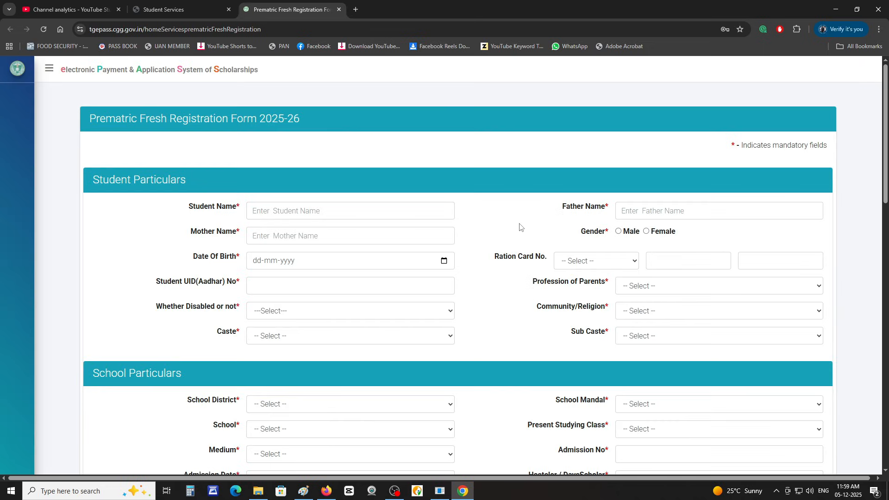
# Step: Enter the student's, father's and mother's names, gender Male, date of birth and Aadhaar number
pyautogui.click(402, 209)
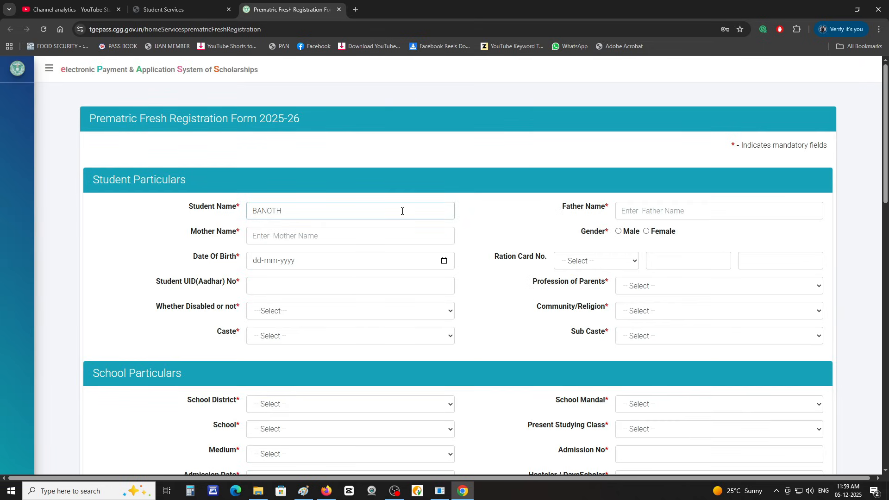
pyautogui.press('Tab')
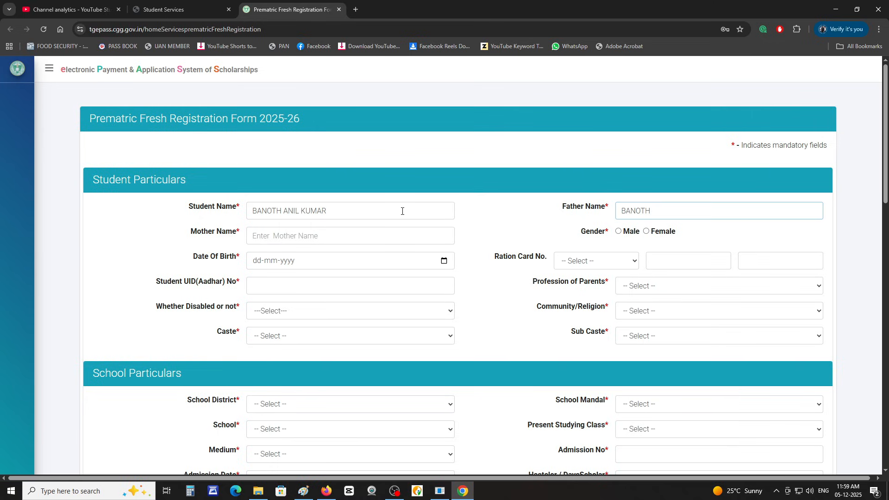
pyautogui.press('Tab')
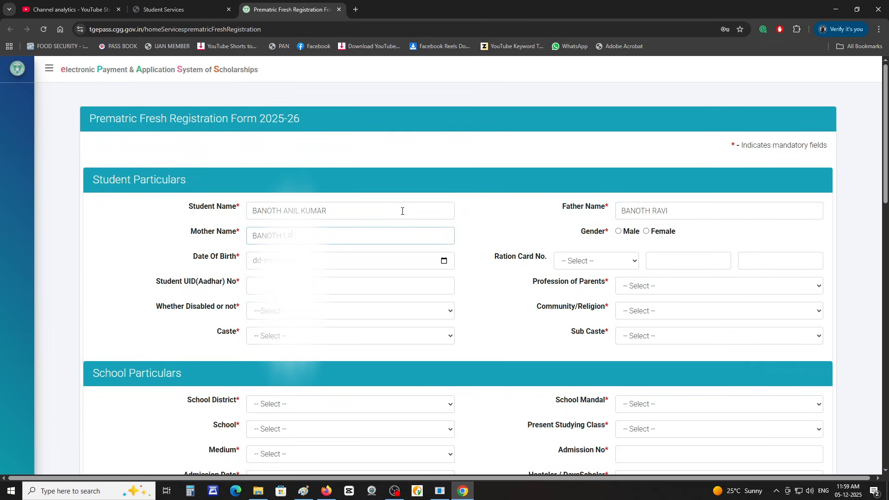
pyautogui.press('Tab')
pyautogui.press('space')
pyautogui.press('Tab')
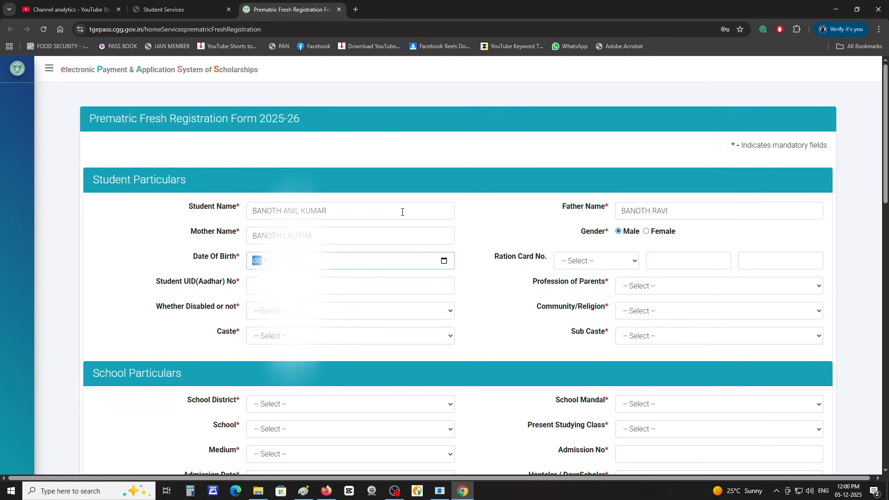
pyautogui.write('1108')
pyautogui.press('Tab')
pyautogui.write('9')
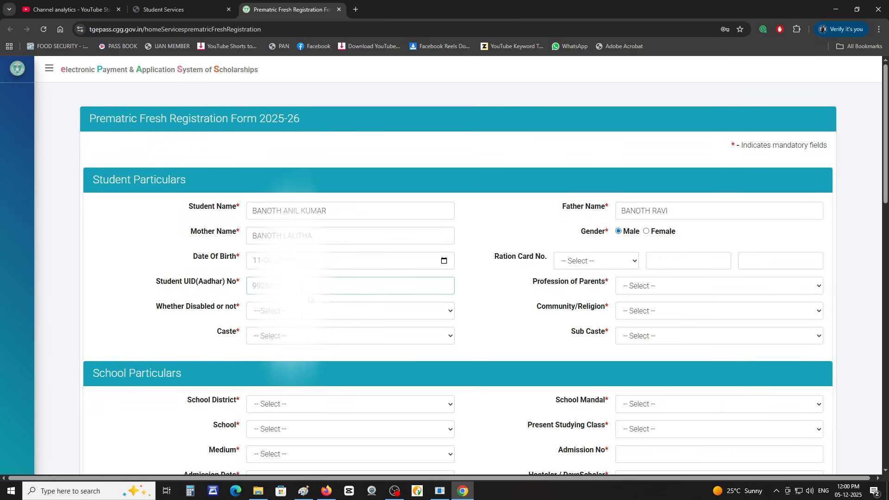
# Step: Set parents' profession AGRICULTURE, disability No, religion Hindu, caste ST and sub caste LAMBADIS
pyautogui.click(654, 285)
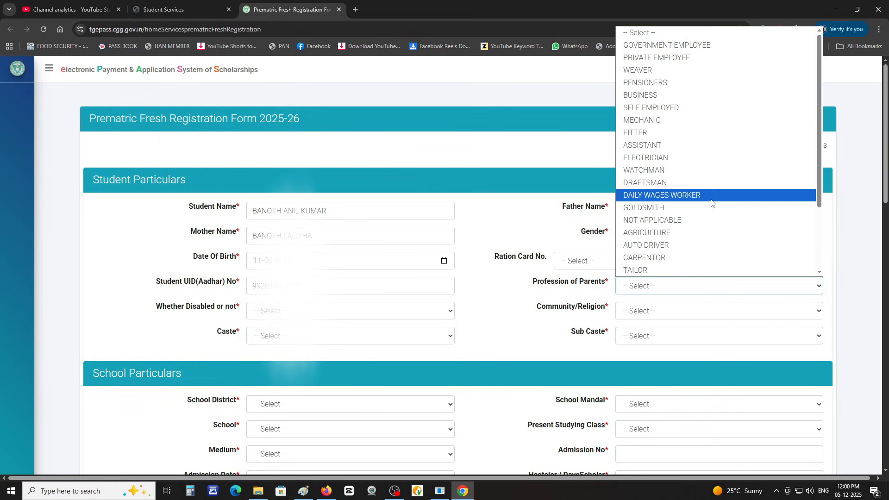
pyautogui.click(699, 231)
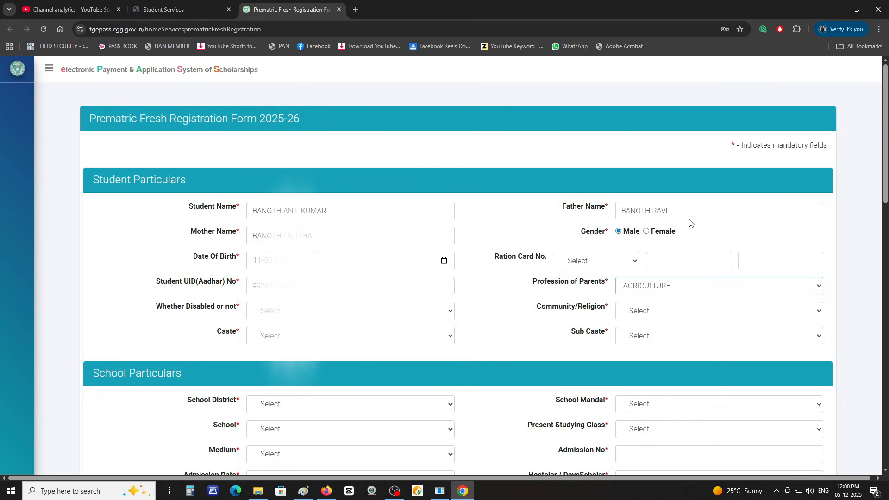
pyautogui.click(369, 319)
pyautogui.click(317, 348)
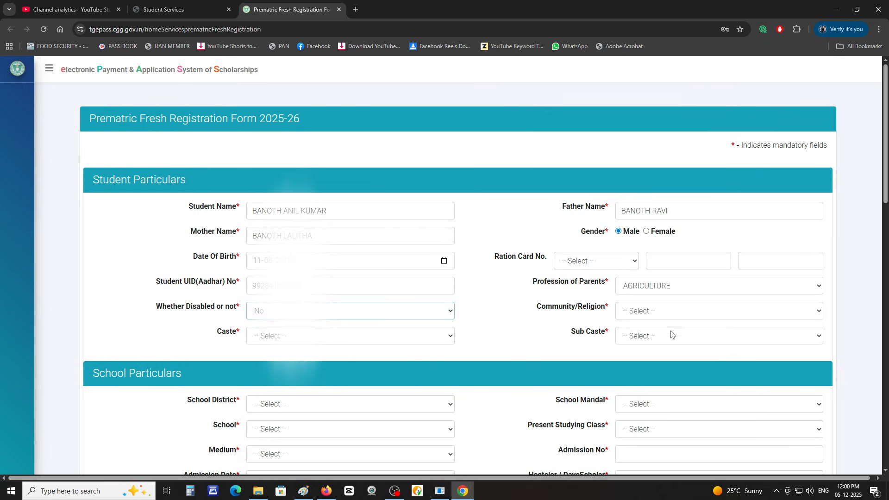
pyautogui.click(672, 312)
pyautogui.click(649, 339)
pyautogui.click(352, 335)
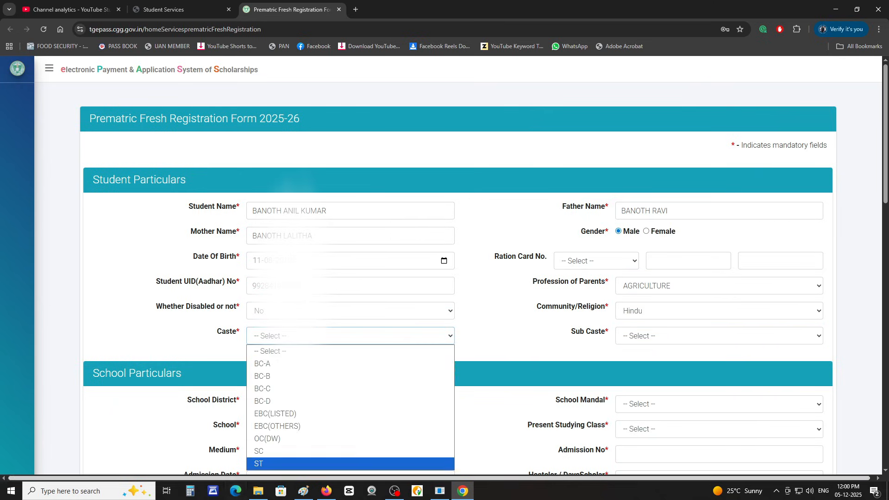
pyautogui.click(278, 461)
pyautogui.click(717, 335)
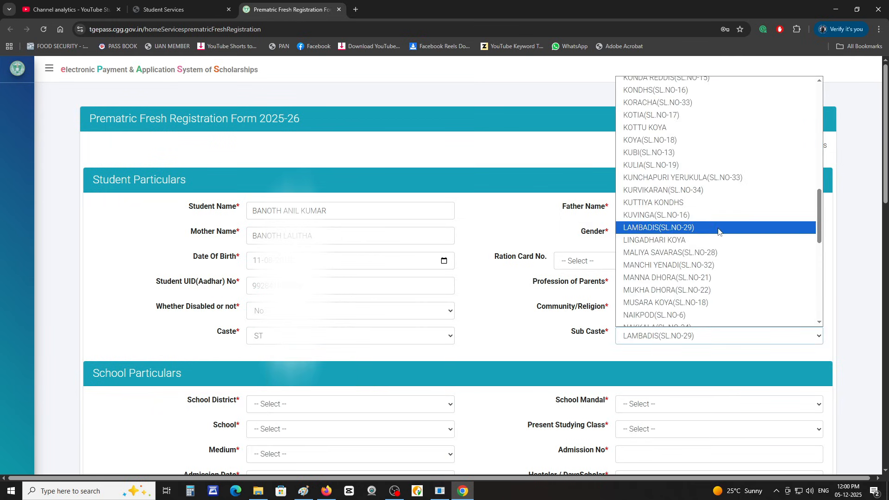
pyautogui.click(717, 228)
pyautogui.scroll(-2, 736, 296)
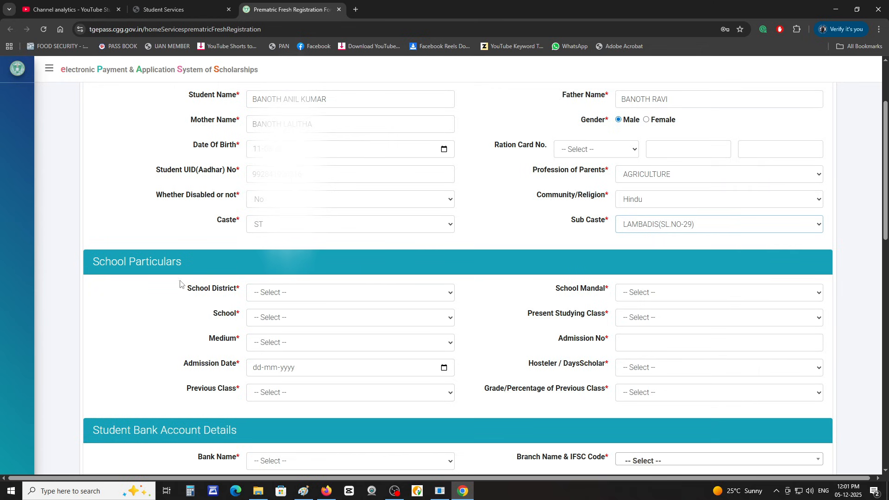
# Step: Choose district NIZAMABAD, mandal NIZAMABAD SOUTH, the Kotaglly school, class IX and English medium
pyautogui.click(348, 292)
pyautogui.click(350, 150)
pyautogui.click(736, 292)
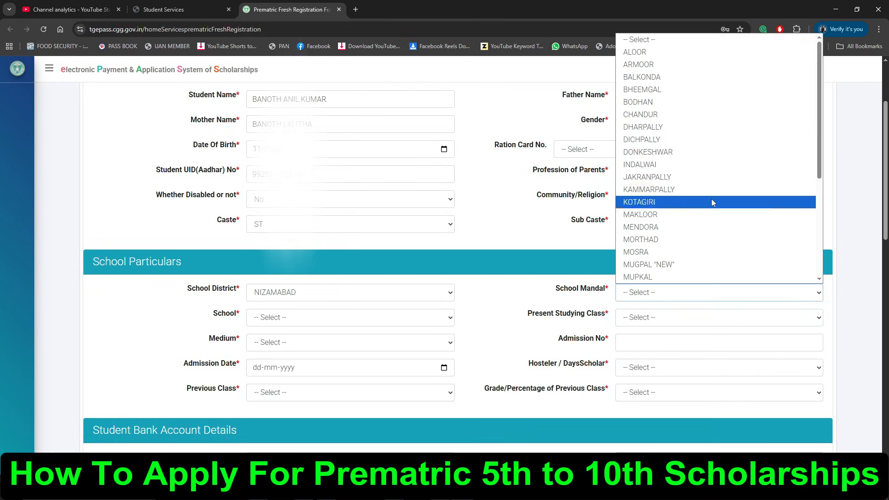
pyautogui.scroll(-4, 704, 237)
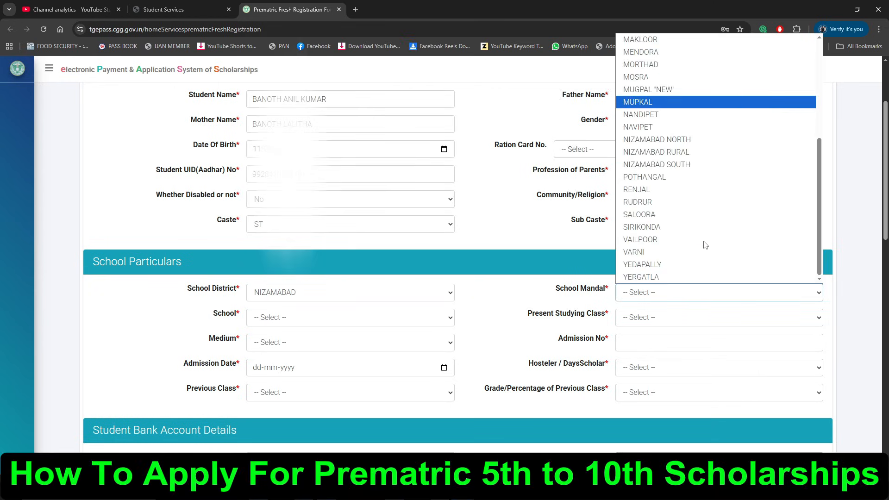
pyautogui.click(699, 166)
pyautogui.click(350, 318)
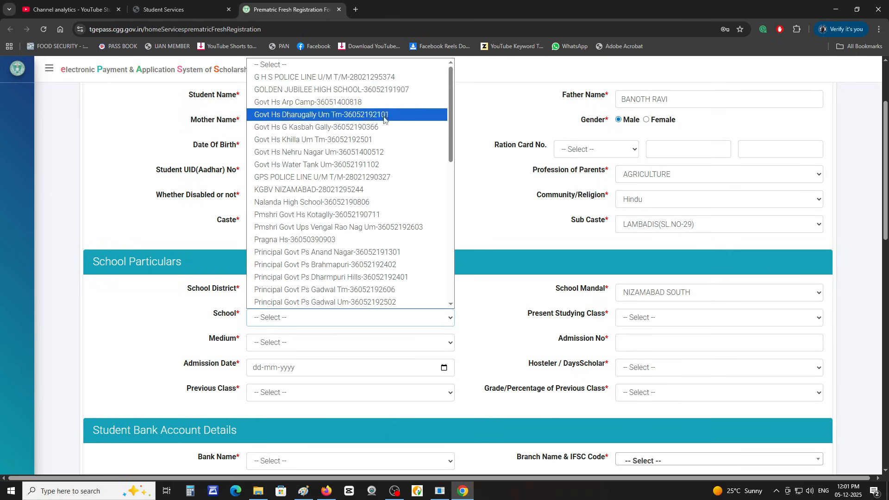
pyautogui.scroll(-2, 375, 153)
pyautogui.click(352, 121)
pyautogui.click(671, 317)
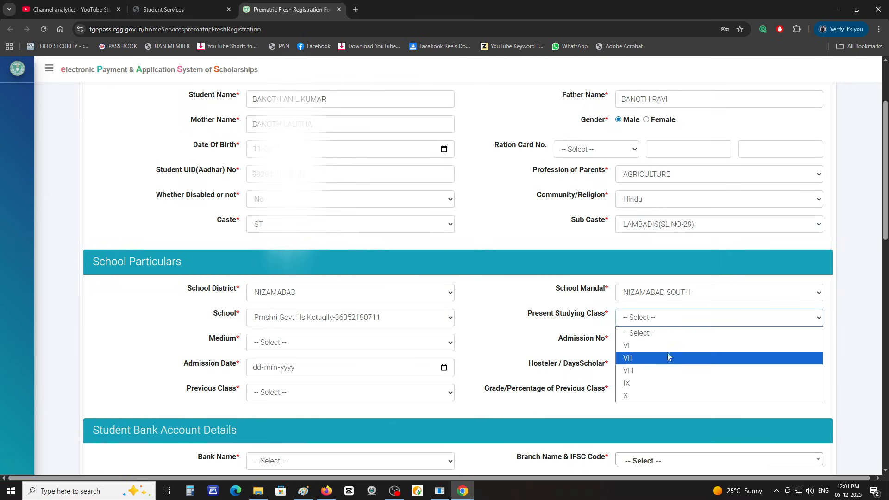
pyautogui.click(662, 384)
pyautogui.click(304, 342)
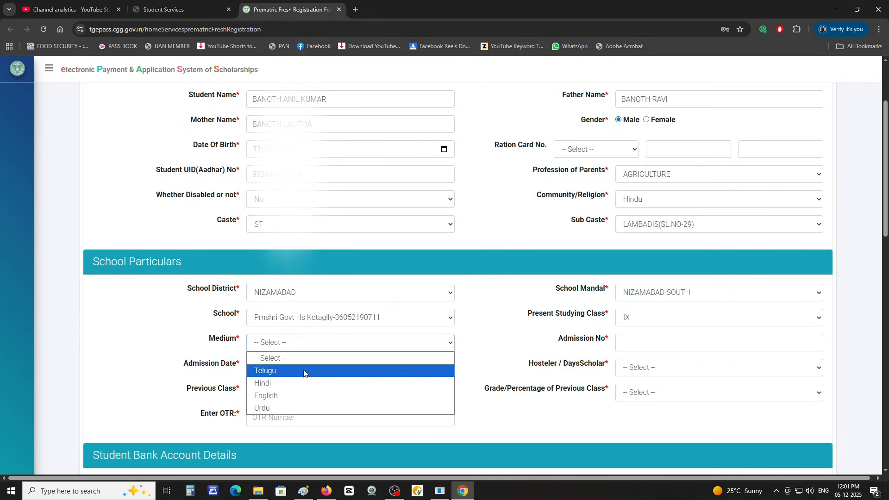
pyautogui.click(302, 396)
# Step: Enter the admission number and date, mark Days Scholar, previous class VIII with grade B (41% to 50%)
pyautogui.click(637, 344)
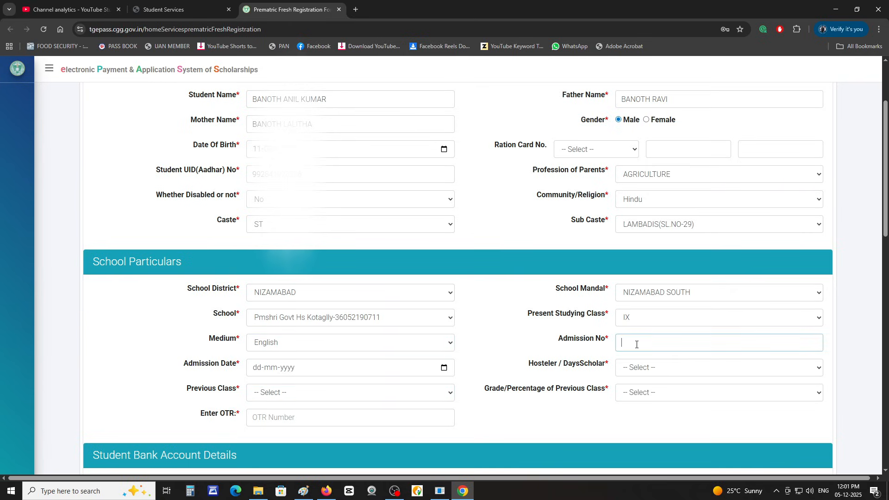
pyautogui.write('10060')
pyautogui.press('Tab')
pyautogui.write('02-12-00')
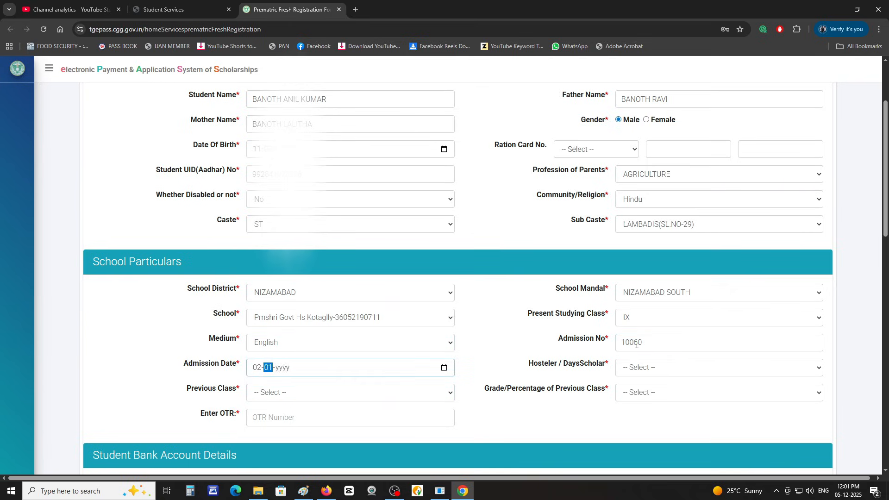
pyautogui.write('20')
pyautogui.click(722, 368)
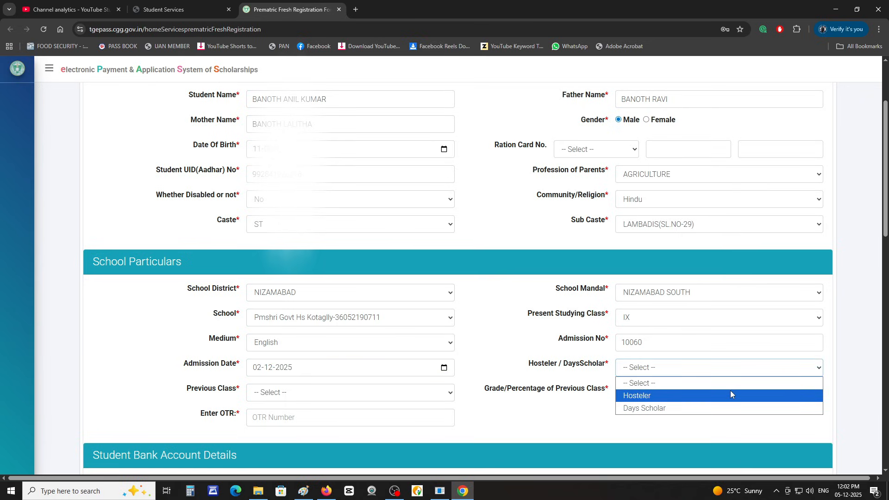
pyautogui.click(728, 409)
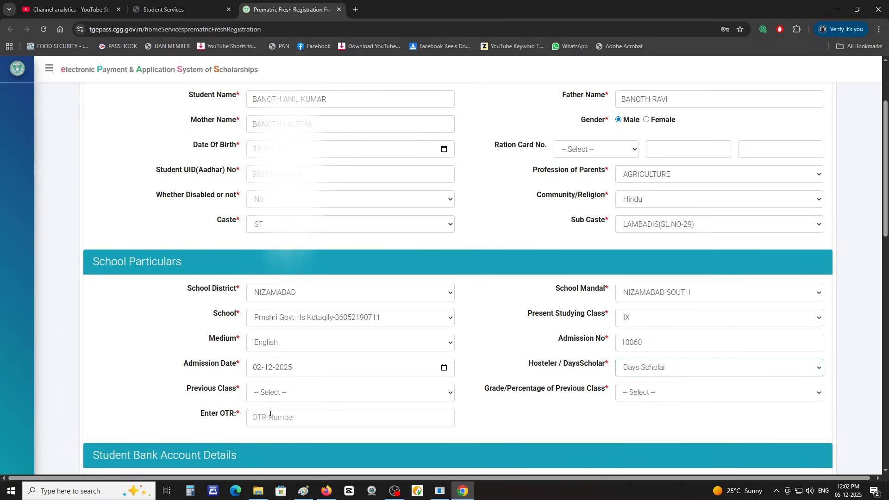
pyautogui.click(330, 390)
pyautogui.click(332, 378)
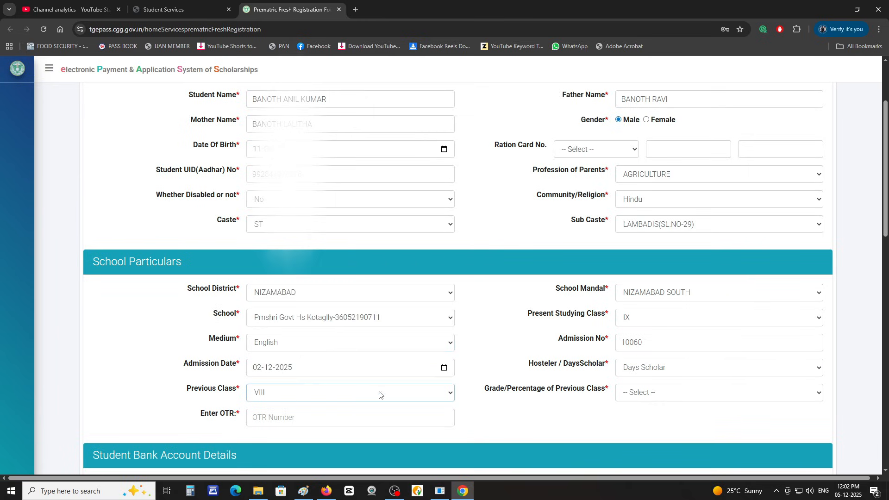
pyautogui.click(694, 393)
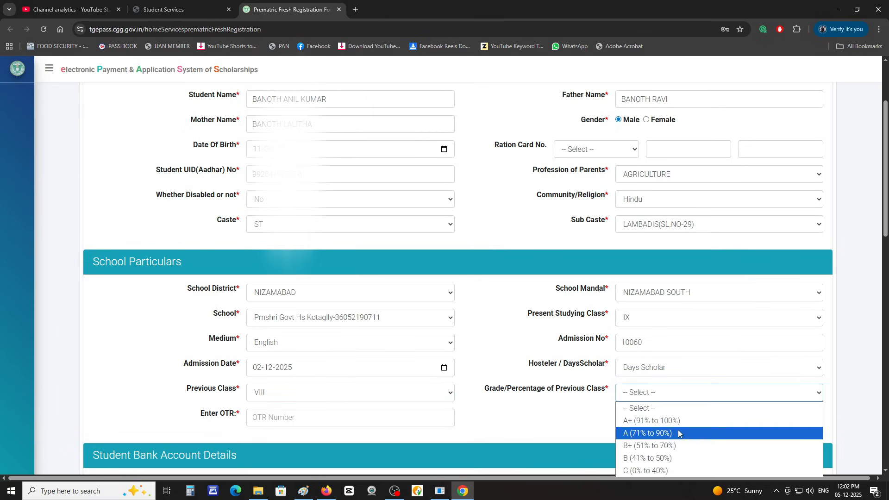
pyautogui.click(683, 459)
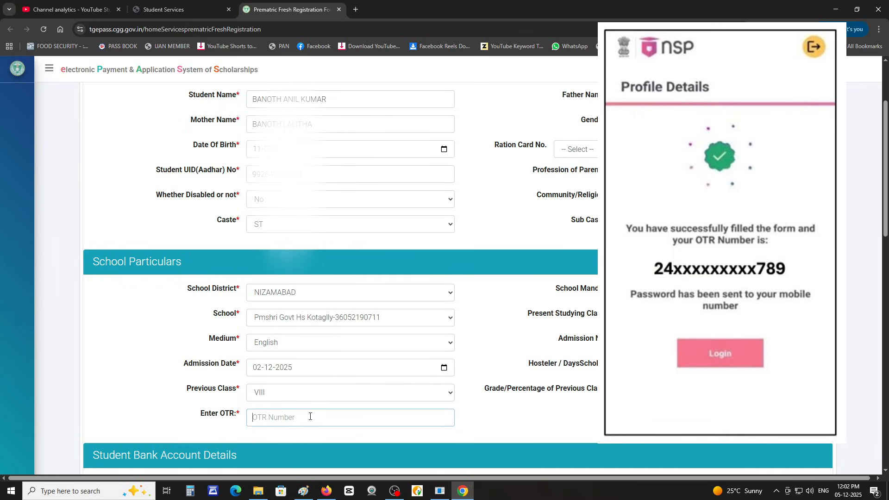
# Step: Paste the student's OTR number and get it accepted as a Valid OTR Number
pyautogui.hotkey('ctrl', 'v')
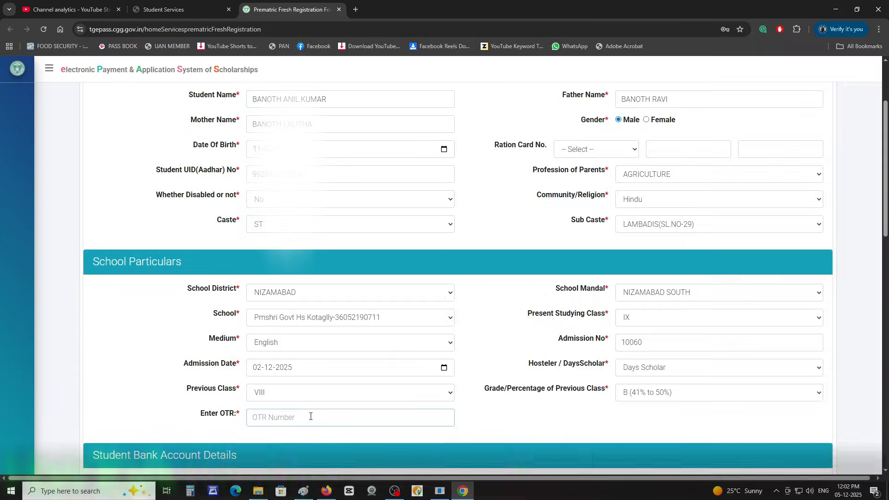
pyautogui.hotkey('ctrl', 'v')
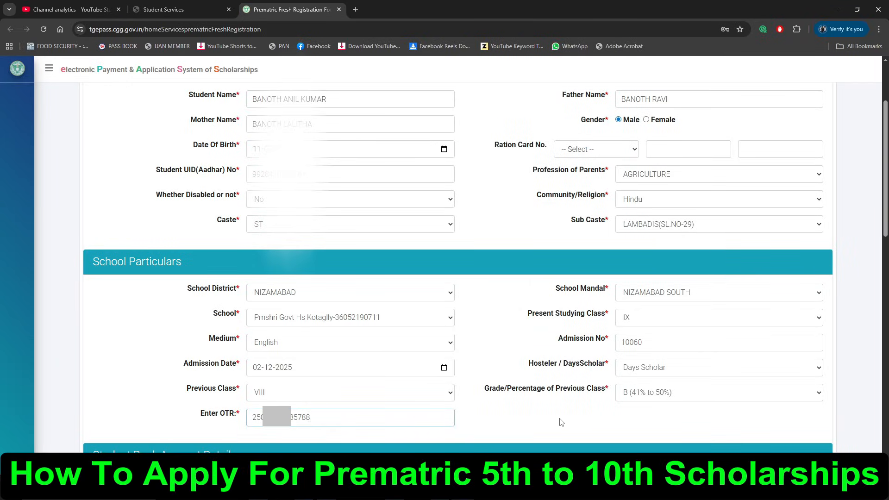
pyautogui.click(561, 422)
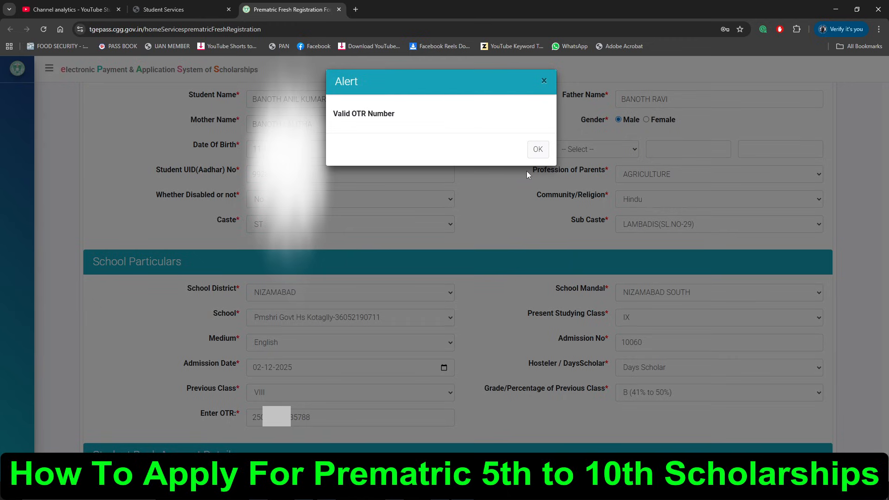
pyautogui.click(536, 149)
pyautogui.scroll(-7, 449, 281)
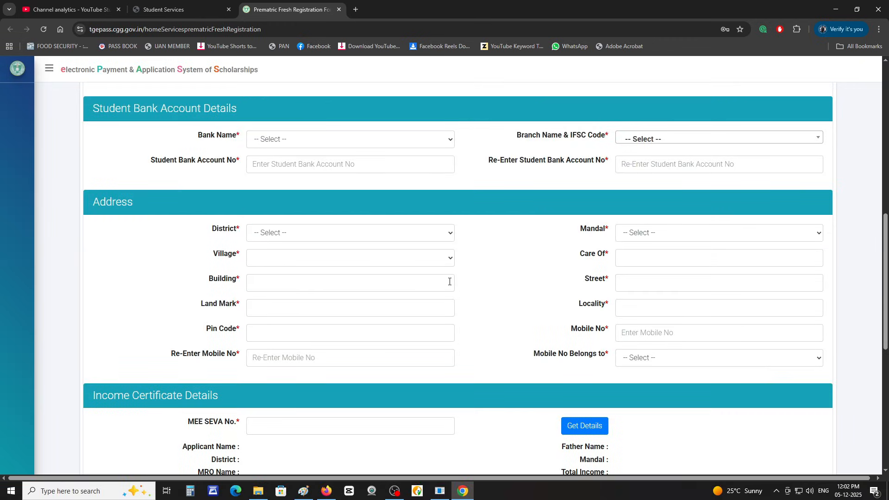
# Step: Select STATE BANK OF INDIA, the SHIVAJINAGAR NIZAMABAD branch (search 12970), and enter the account number twice
pyautogui.click(366, 143)
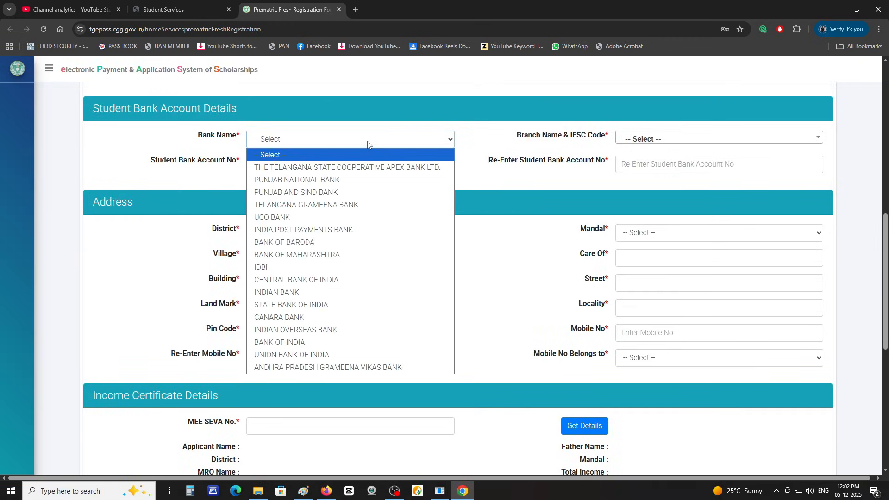
pyautogui.click(371, 304)
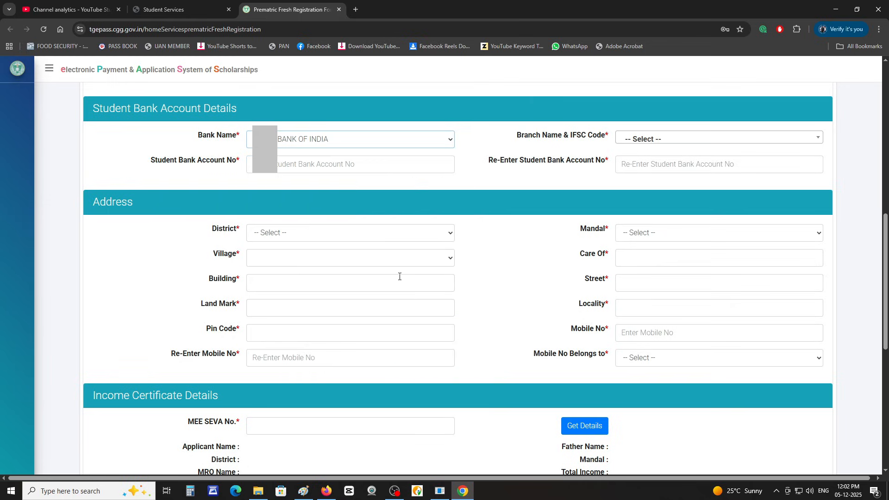
pyautogui.click(787, 139)
pyautogui.scroll(-10, 792, 208)
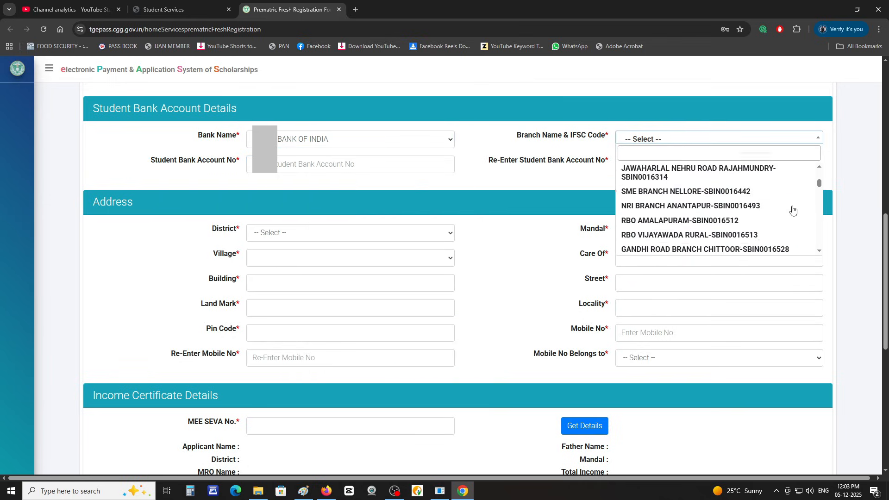
pyautogui.write('12970')
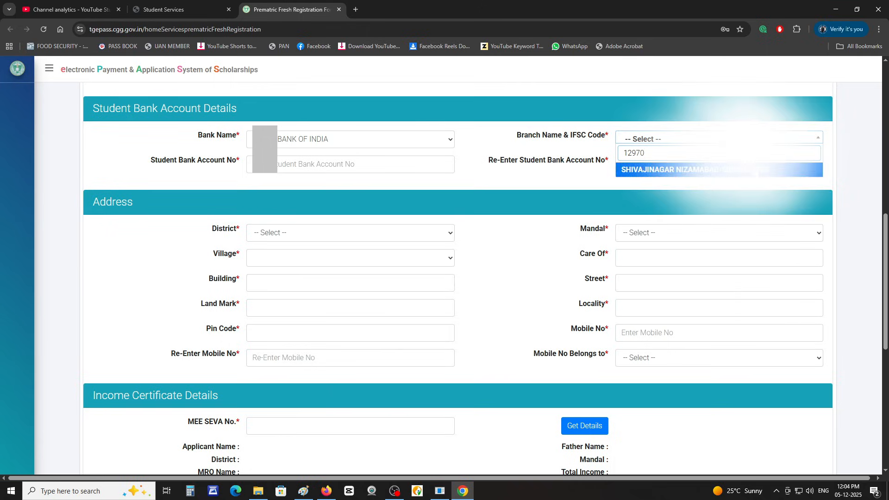
pyautogui.click(755, 170)
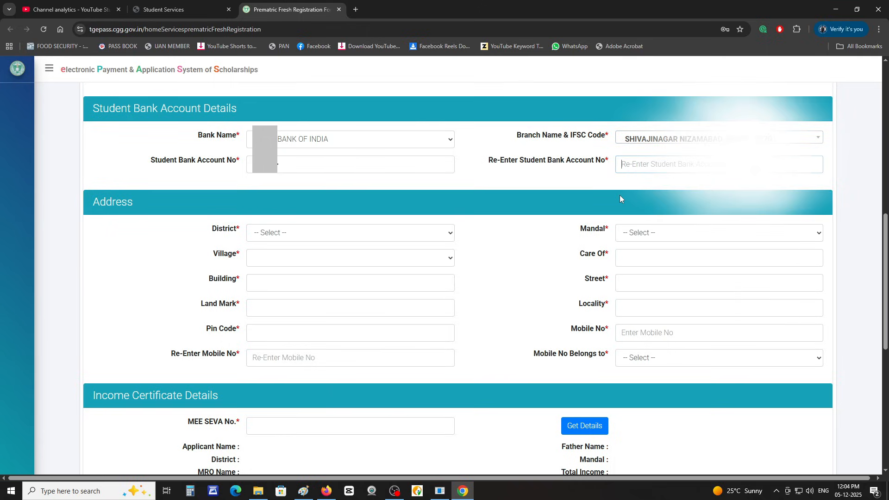
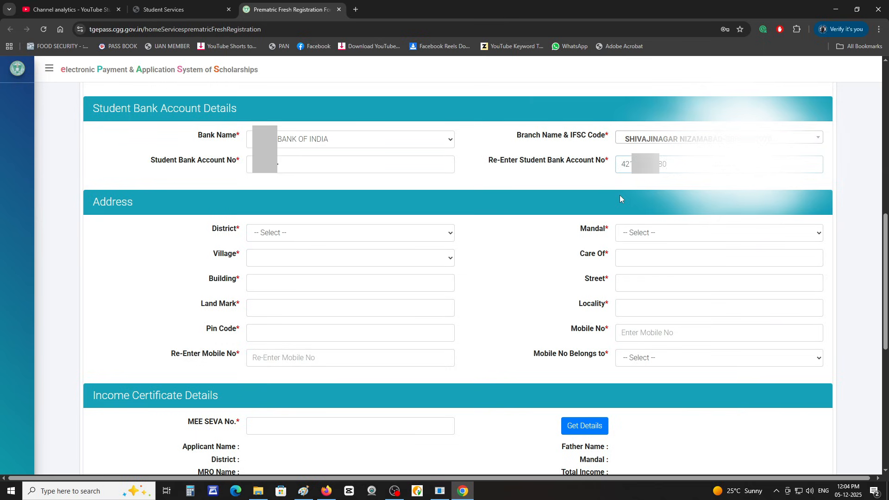
pyautogui.press('Tab')
pyautogui.click(347, 235)
# Step: Pick the address district and mandal, re-enter the mobile number and set Mobile No Belongs to SELF
pyautogui.scroll(-5, 382, 356)
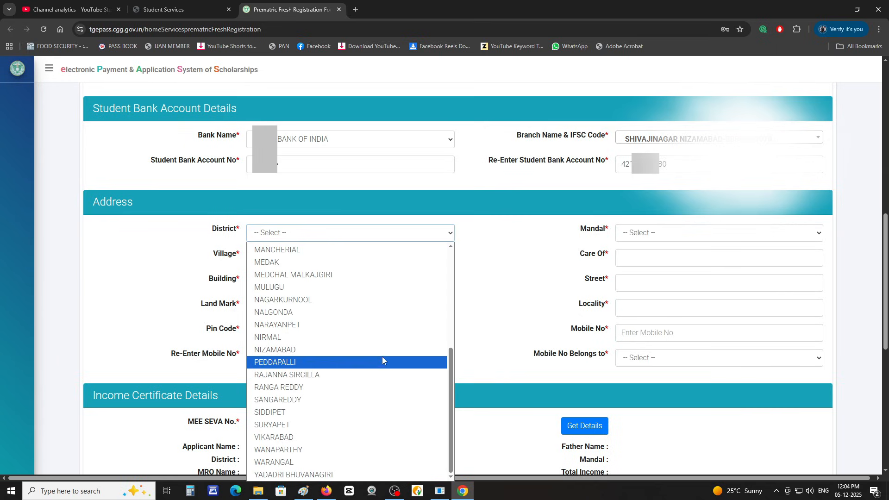
pyautogui.click(384, 351)
pyautogui.click(687, 234)
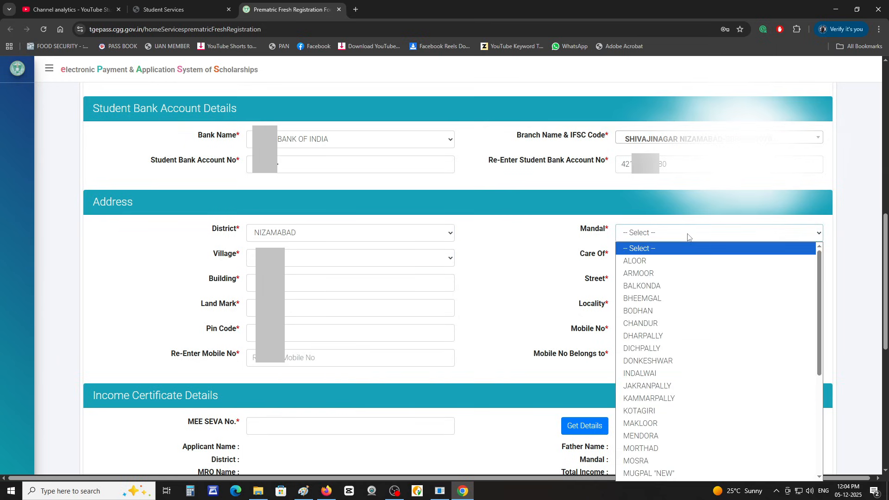
pyautogui.scroll(-5, 720, 389)
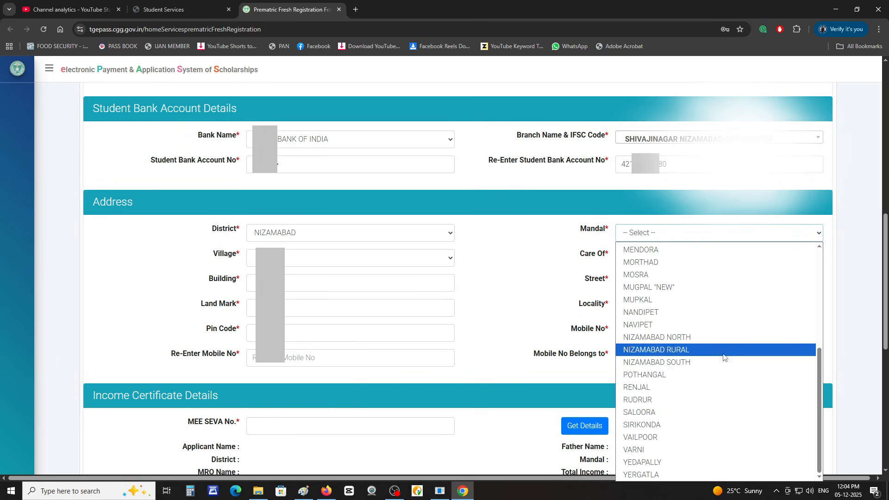
pyautogui.click(729, 363)
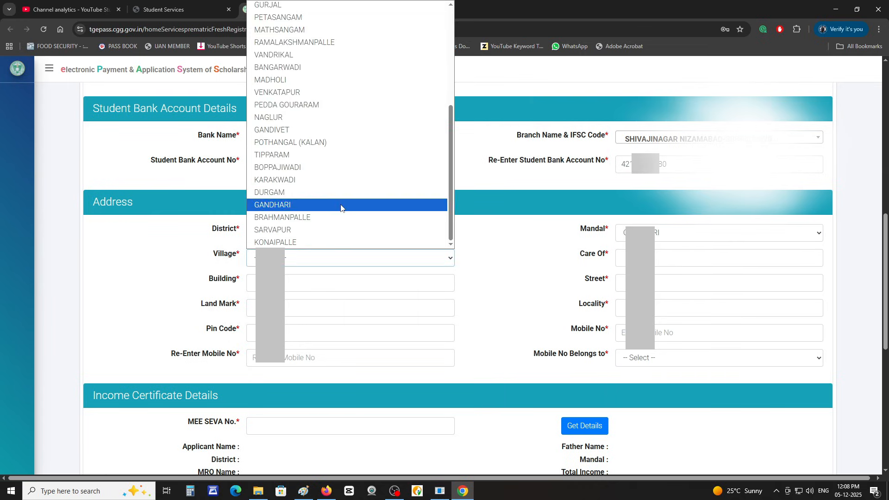
pyautogui.click(341, 204)
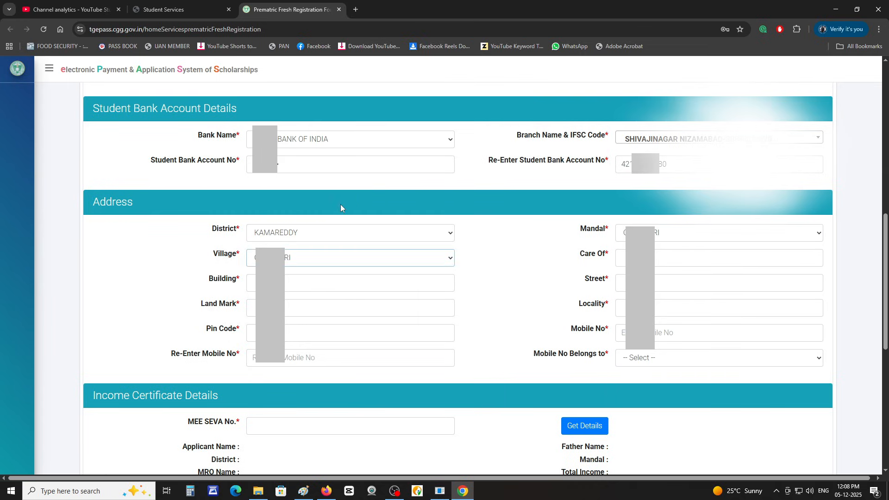
pyautogui.click(366, 363)
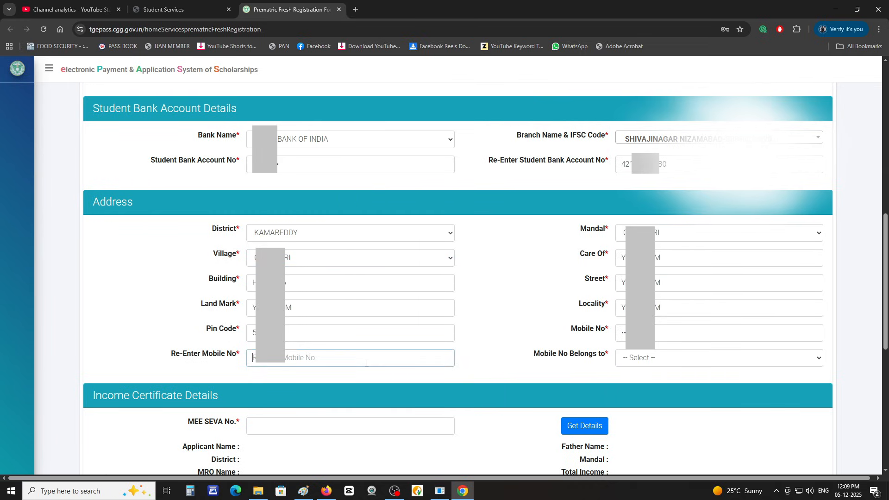
pyautogui.write('935')
pyautogui.click(665, 360)
pyautogui.click(670, 384)
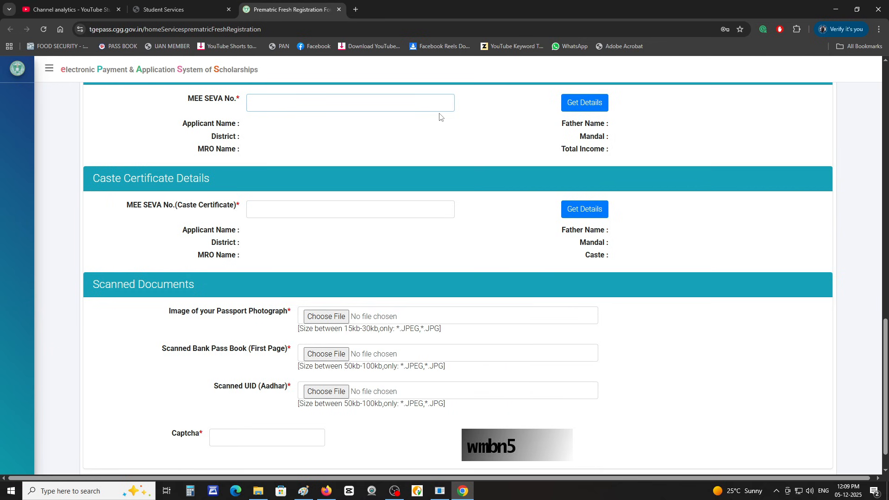
# Step: Enter the income and caste MEE SEVA certificate numbers and fetch both certificates' details
pyautogui.write('IC')
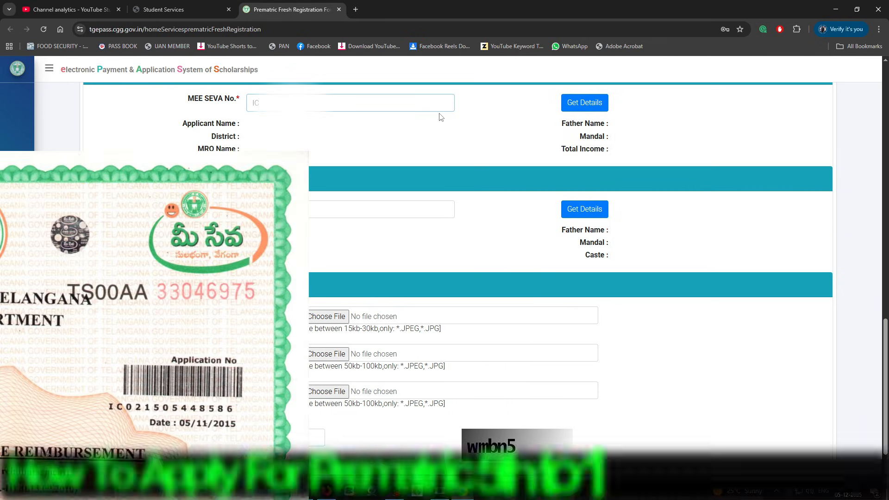
pyautogui.write('0223')
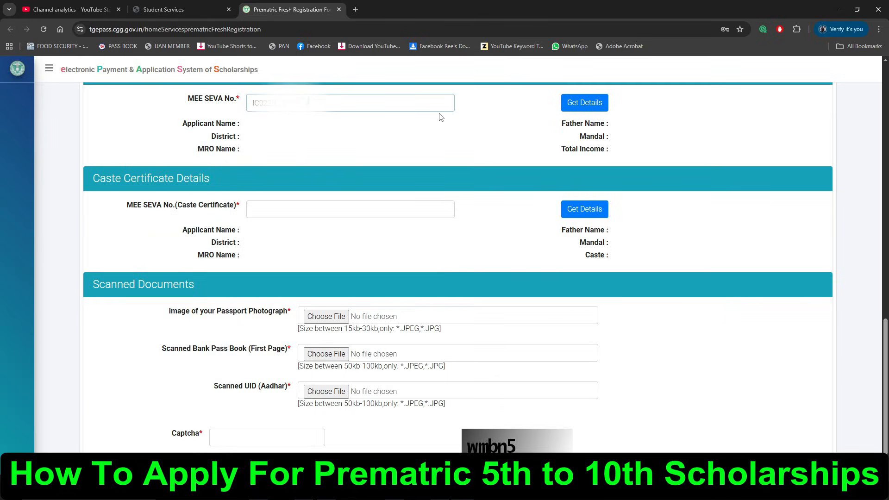
pyautogui.click(600, 106)
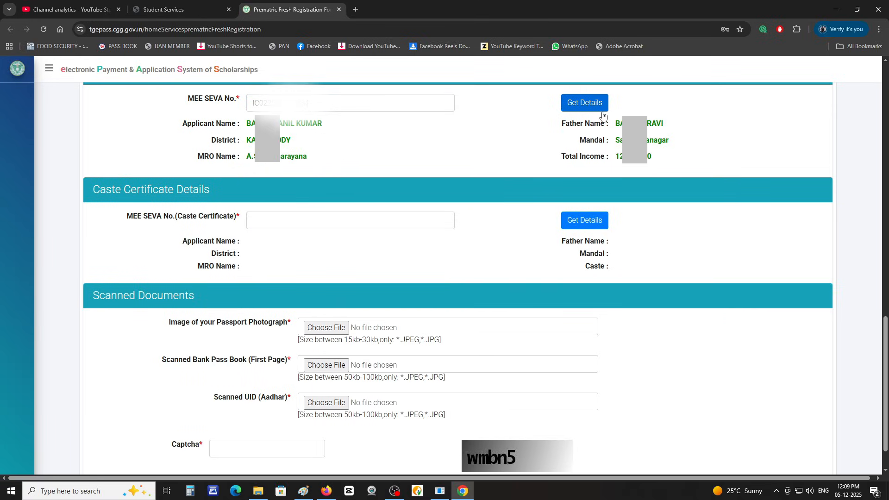
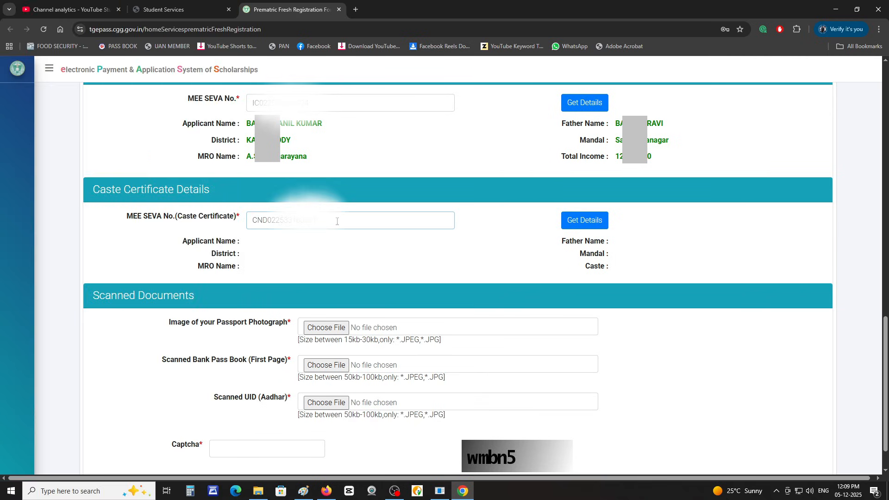
pyautogui.click(585, 221)
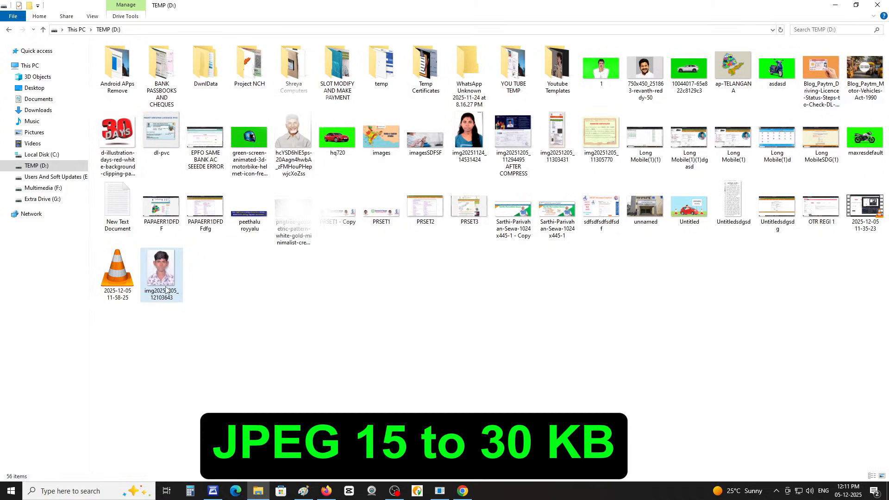
pyautogui.moveTo(166, 290)
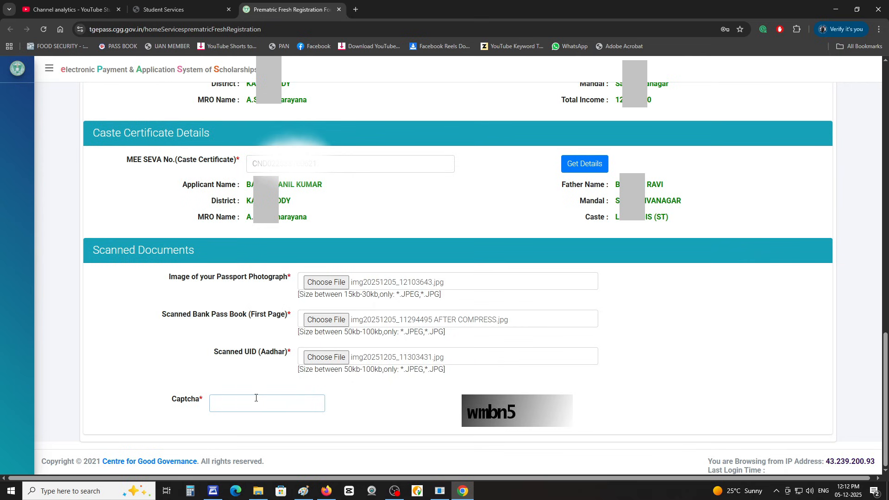
# Step: Enter the captcha, submit the registration form and confirm the submission alert
pyautogui.write('wmbn5')
pyautogui.scroll(-1, 716, 370)
pyautogui.click(357, 435)
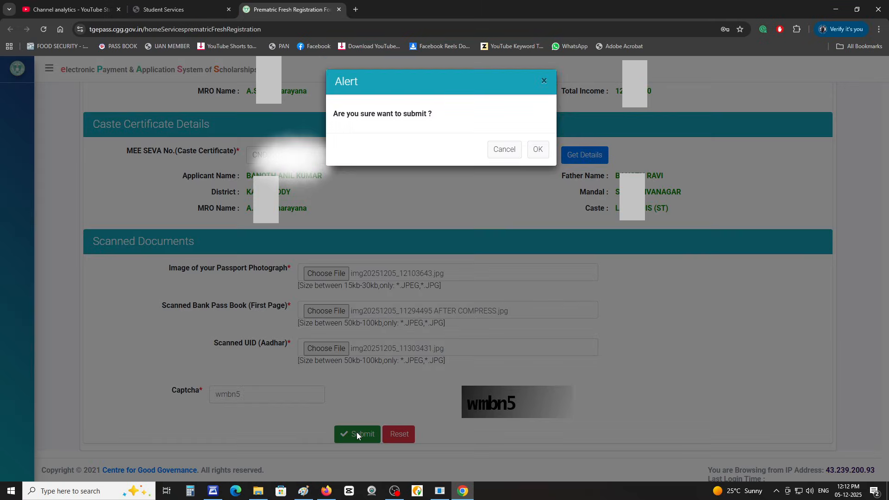
pyautogui.click(537, 149)
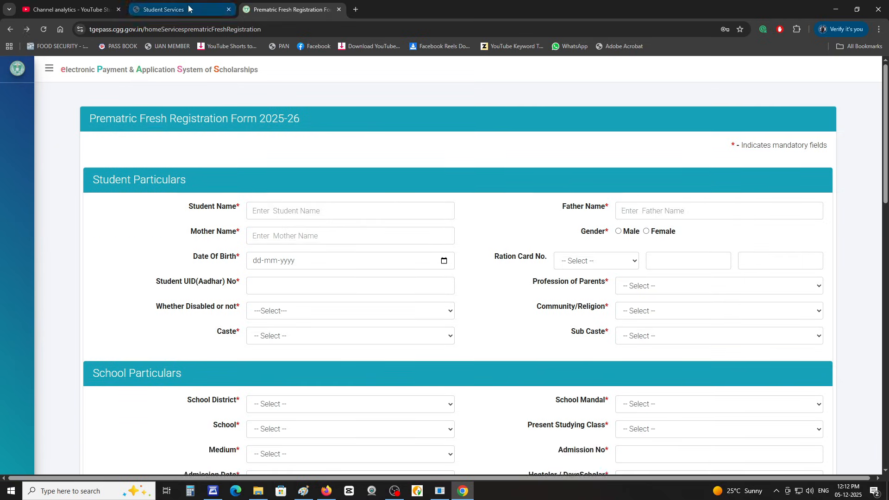
# Step: Close the finished registration page and open Print application under Fresh Registration
pyautogui.click(183, 7)
pyautogui.click(339, 10)
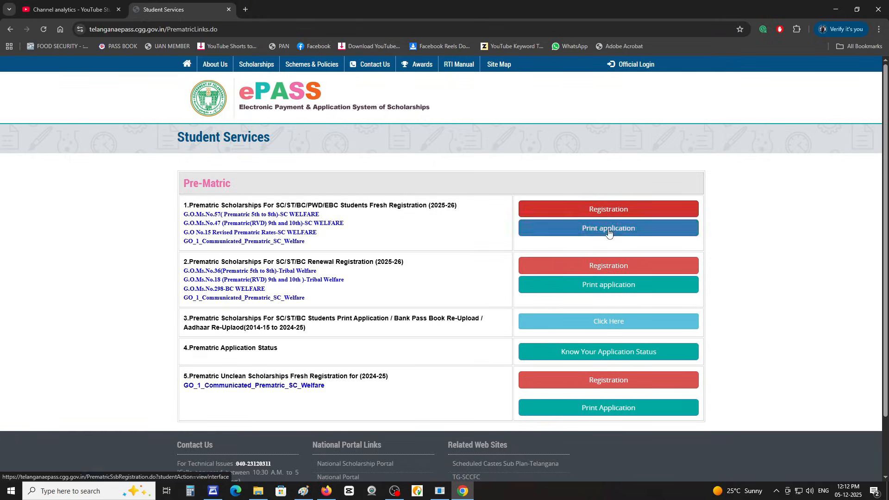
pyautogui.click(608, 229)
# Step: Filter by district NIZAMABAD, mandal NIZAMABAD SOUTH and school Pmshri Govt Hs Kotaglly
pyautogui.click(397, 113)
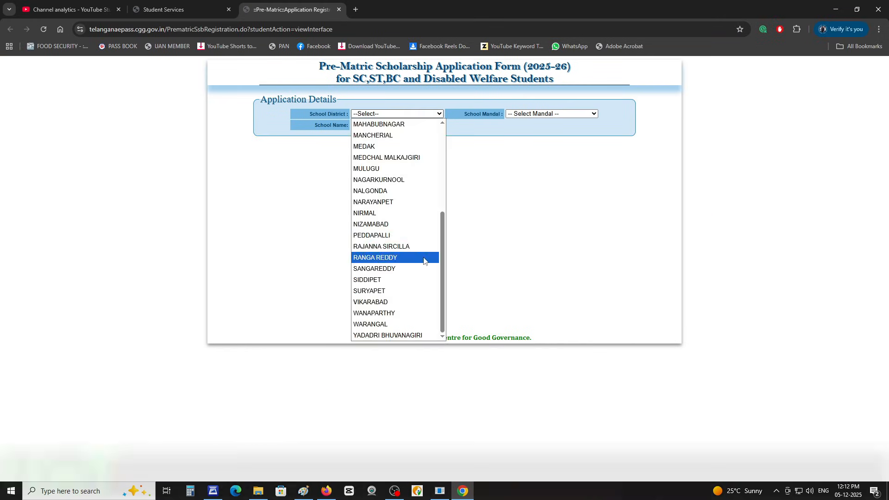
pyautogui.click(384, 222)
pyautogui.click(551, 114)
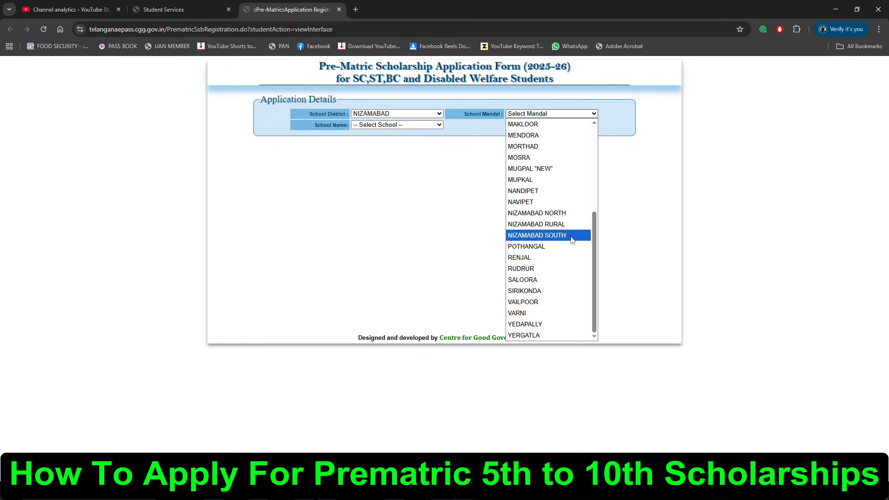
pyautogui.click(569, 236)
pyautogui.click(397, 124)
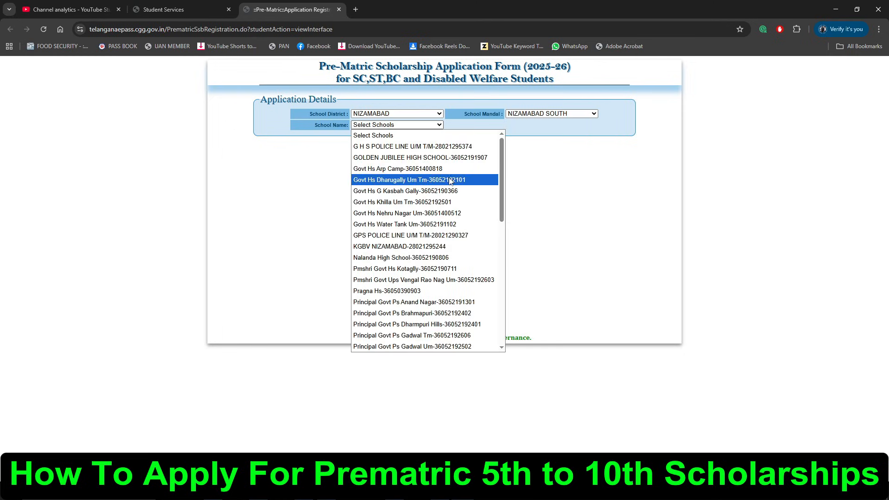
pyautogui.click(435, 270)
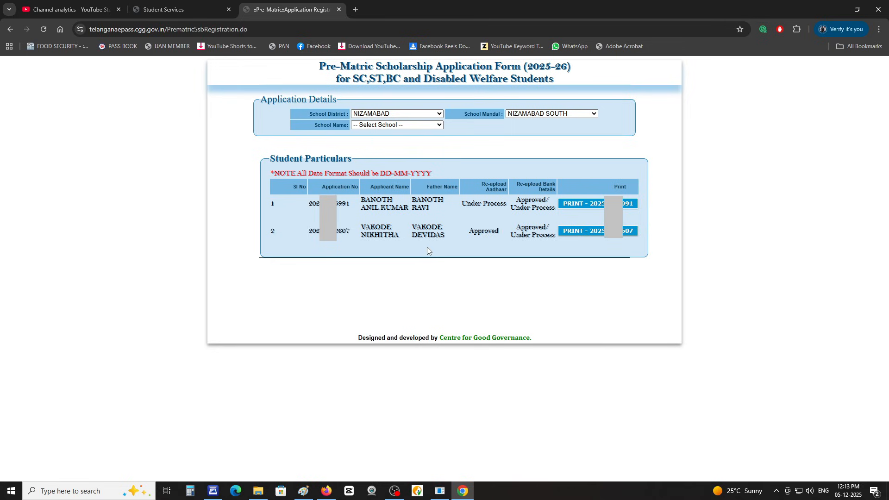
# Step: Verify the first student's date of birth to open their application, then bring up its print preview
pyautogui.click(601, 204)
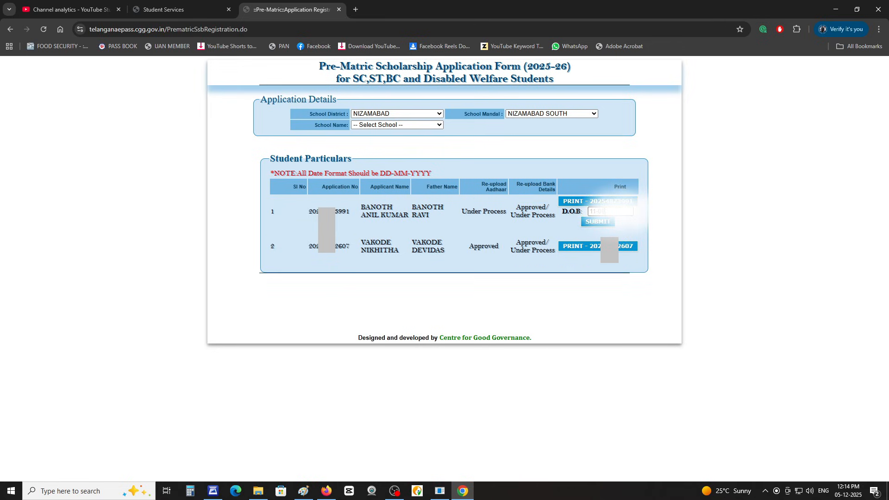
pyautogui.click(598, 221)
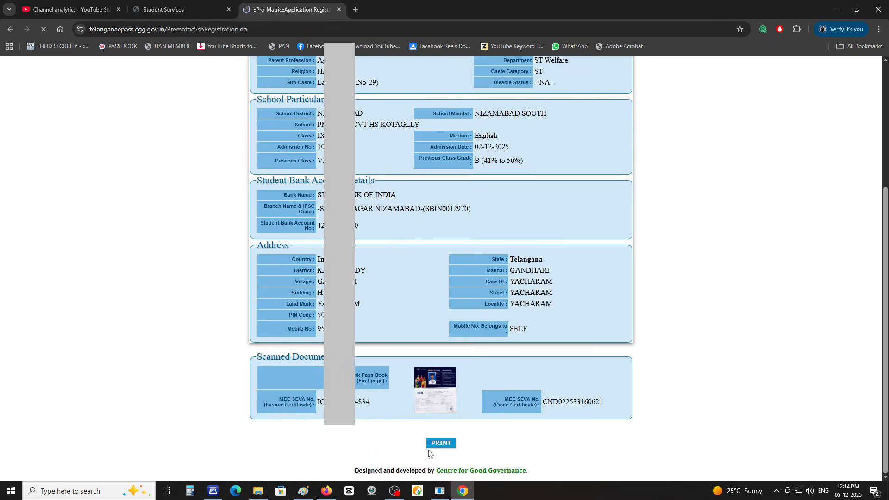
pyautogui.click(440, 443)
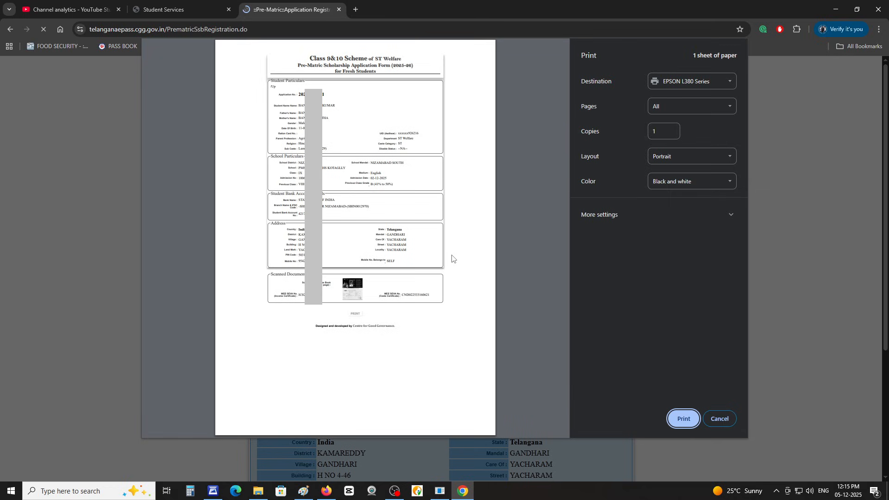